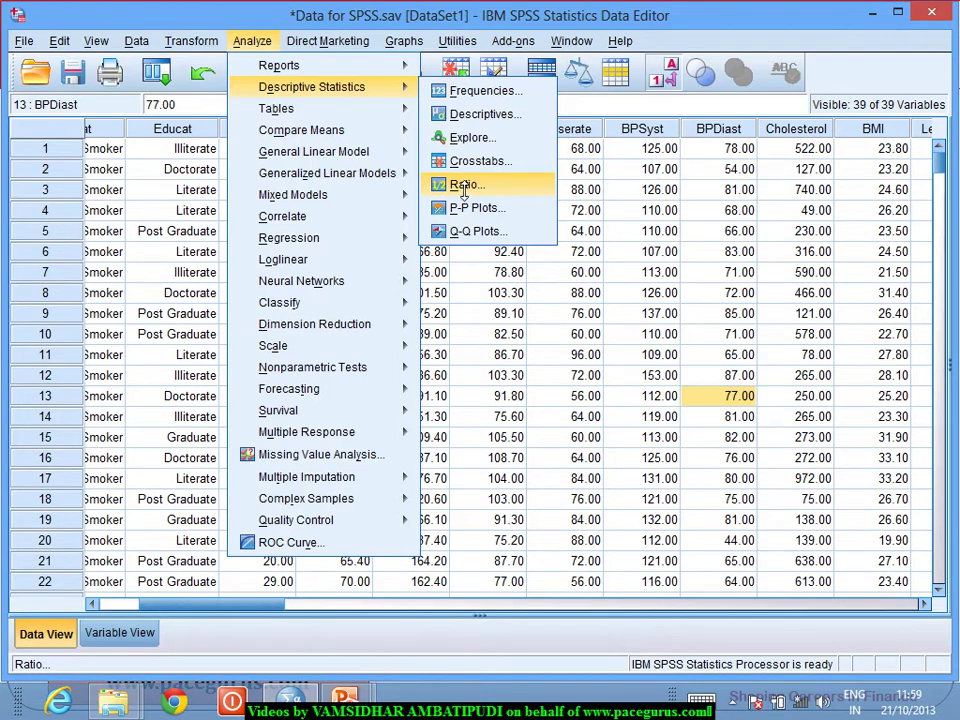
Step: Set up a Ratio Statistics analysis with Weight as numerator, Waist as denominator and Smoking Status as the group variable
left_click(463, 186)
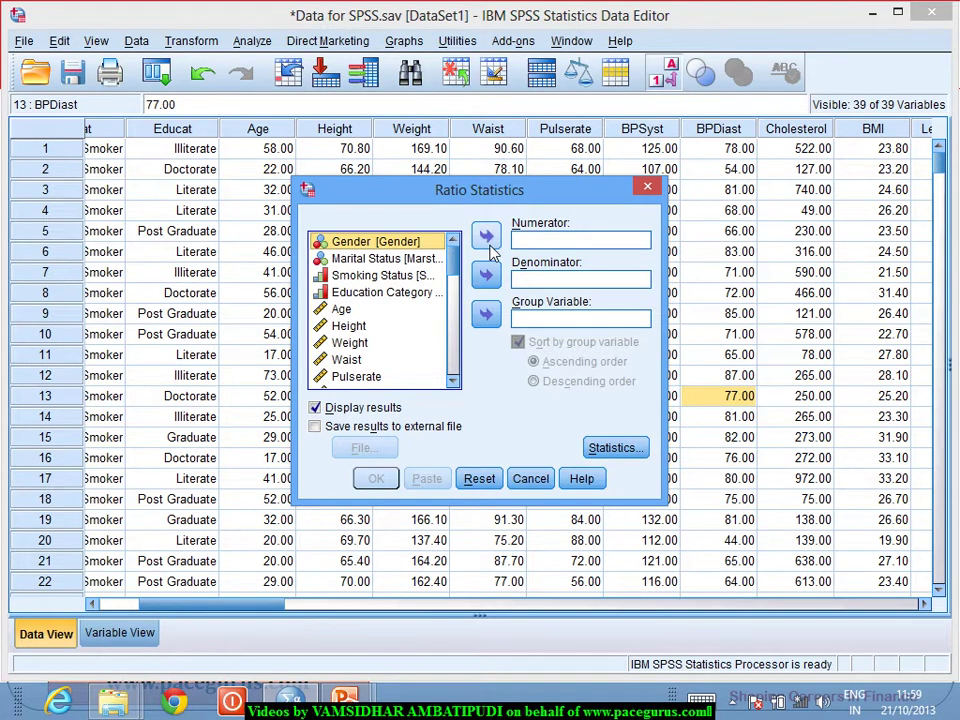
left_click(370, 345)
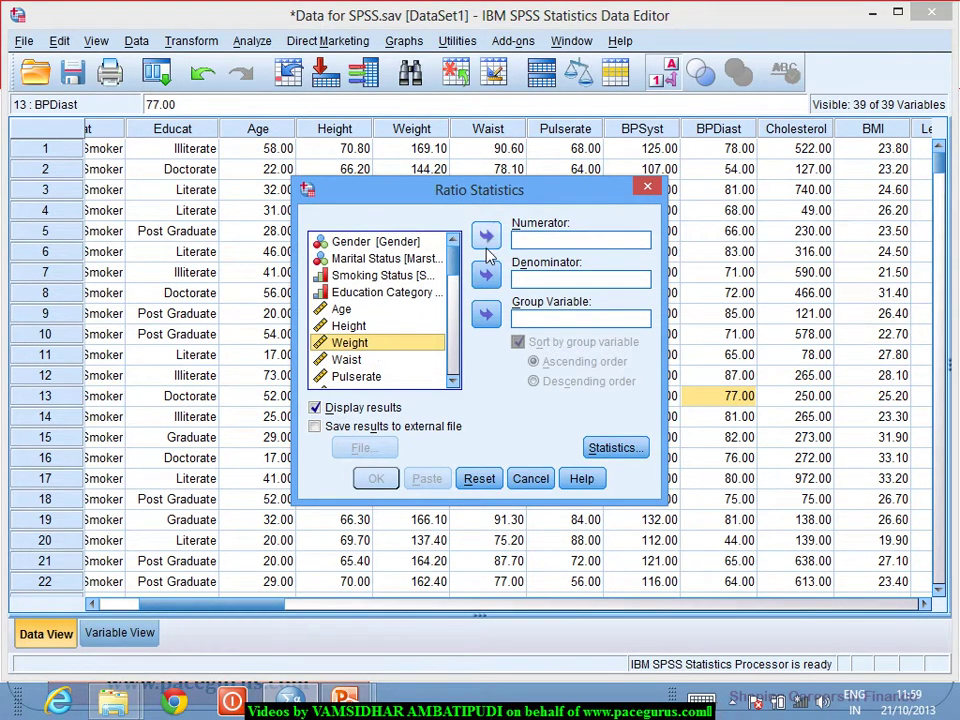
left_click(486, 237)
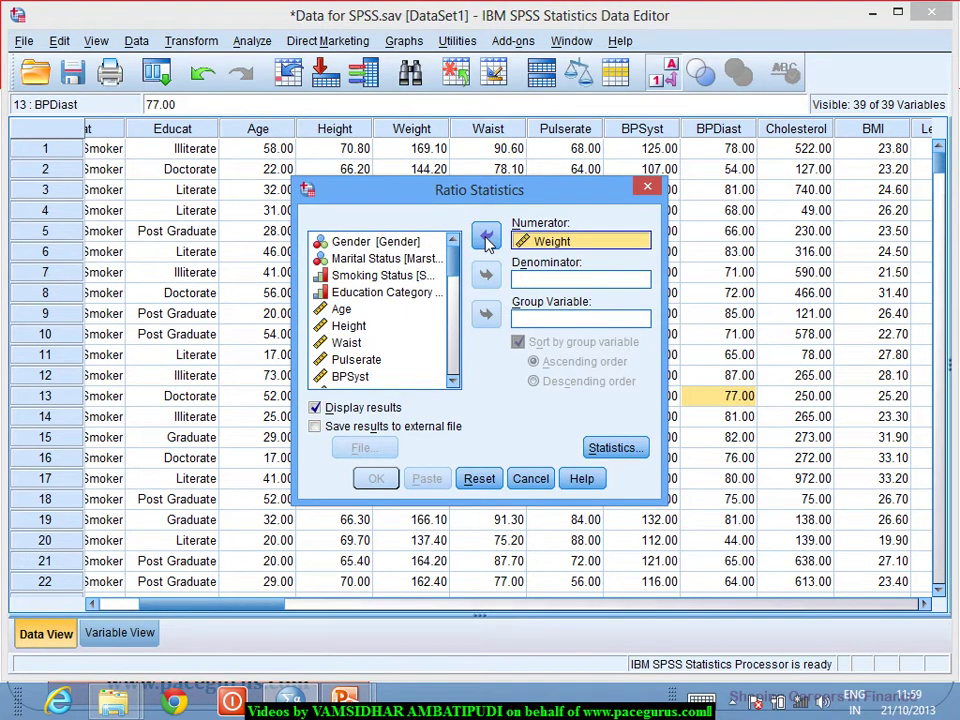
left_click(352, 348)
left_click(350, 344)
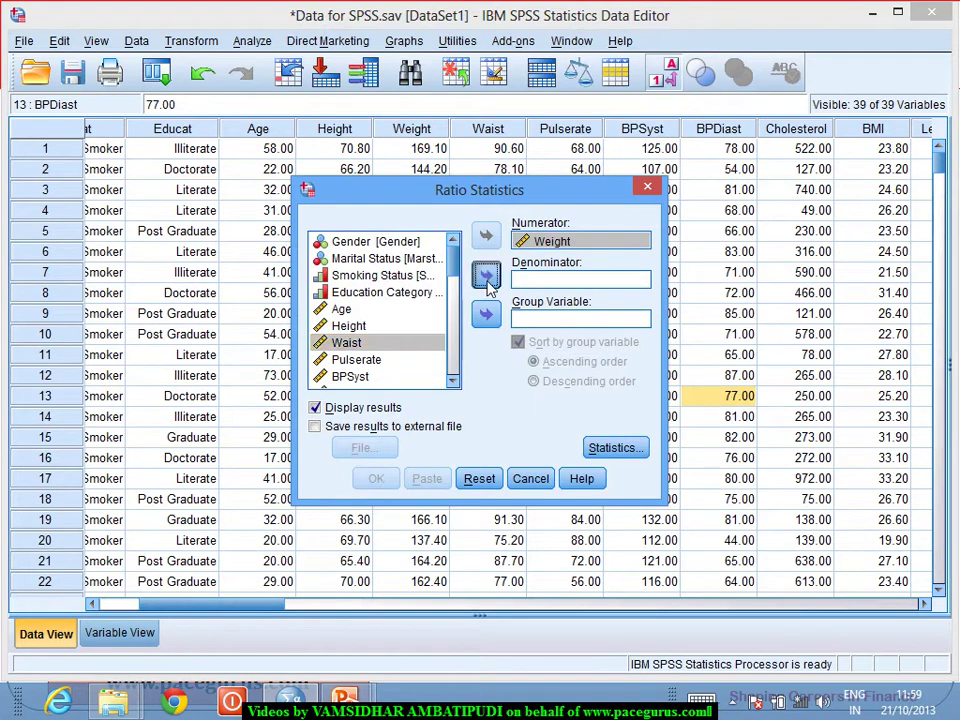
left_click(487, 278)
left_click(422, 275)
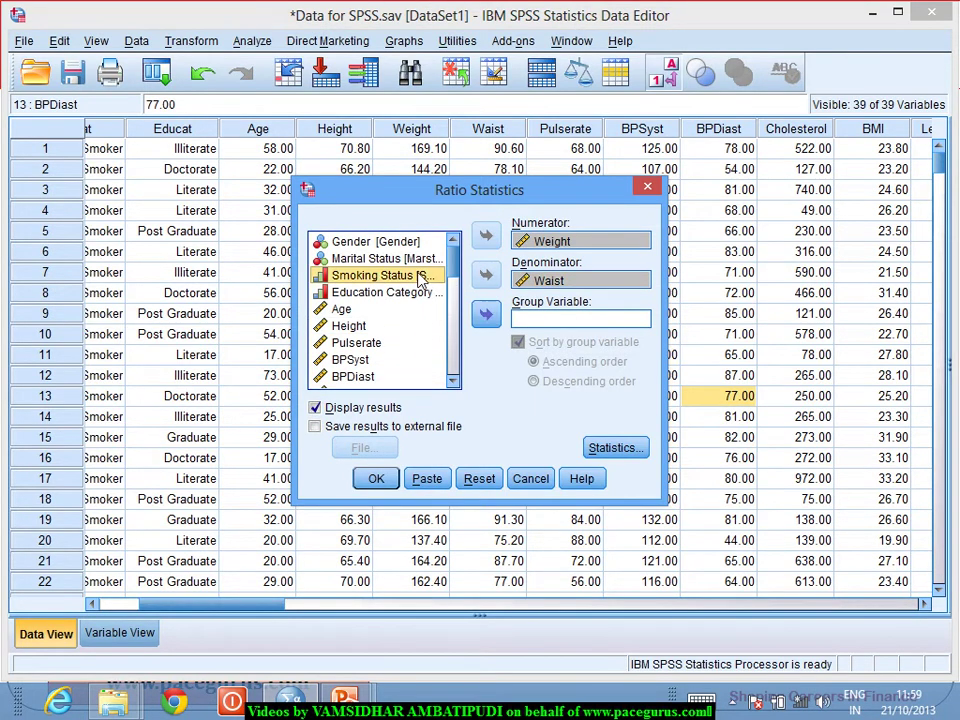
left_click(485, 315)
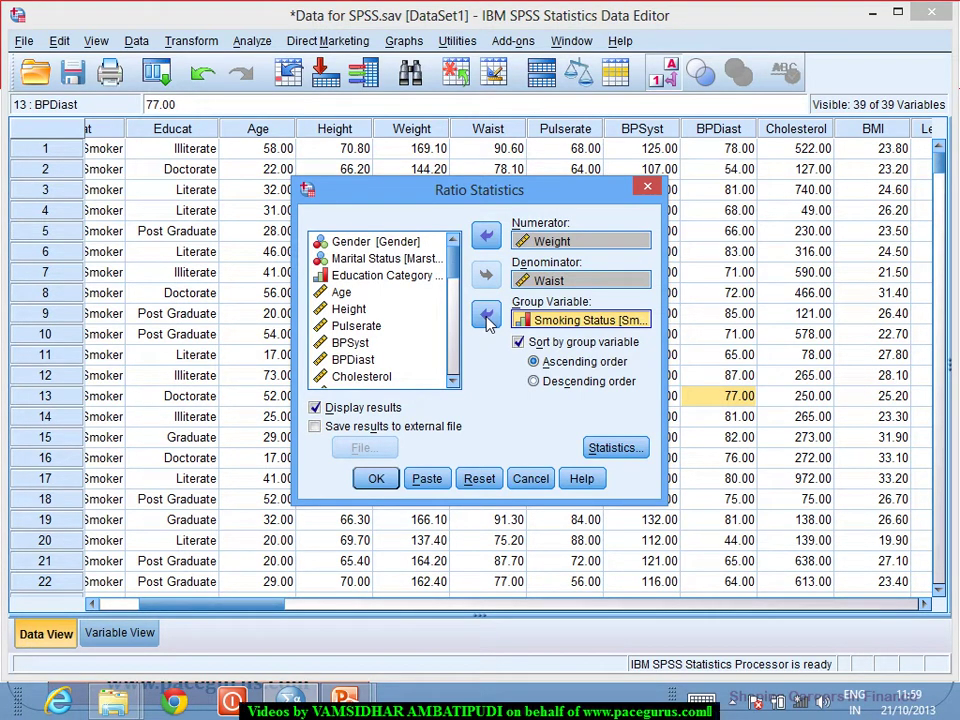
Step: Include the median and mean as central tendency measures in the ratio statistics
left_click(617, 448)
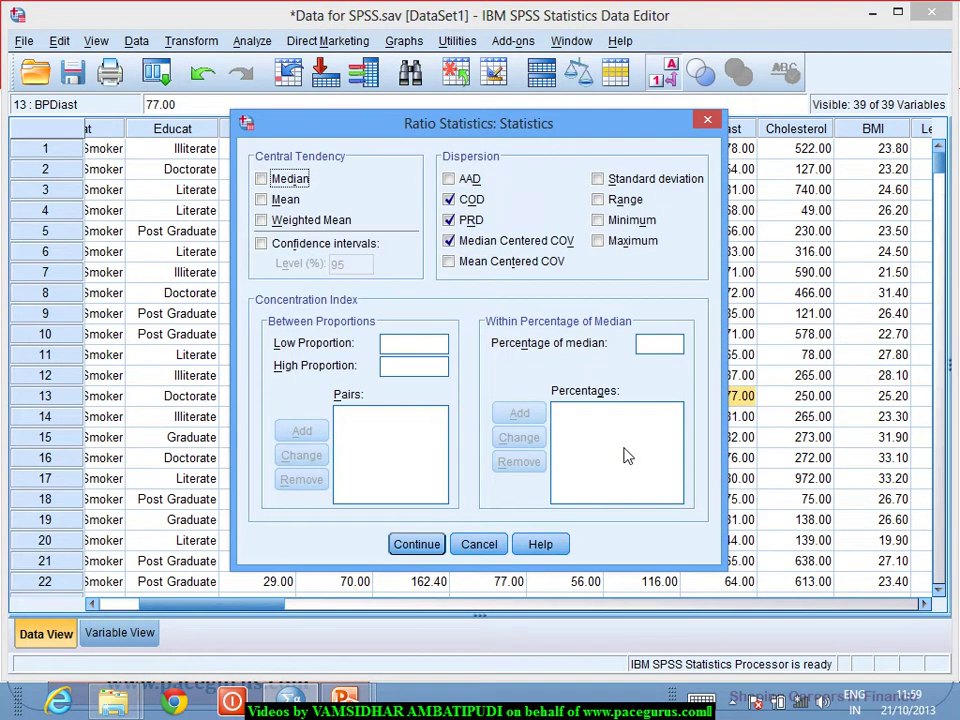
left_click(262, 180)
left_click(262, 200)
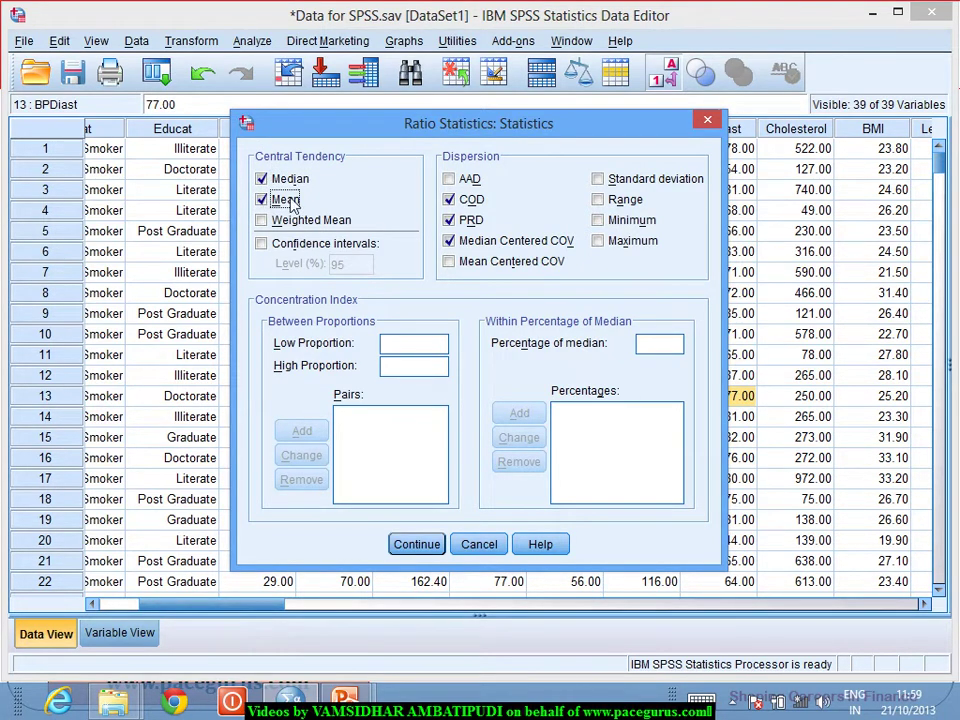
Step: Limit the dispersion measures to COD and standard deviation, excluding PRD and Median Centered COV
left_click(449, 200)
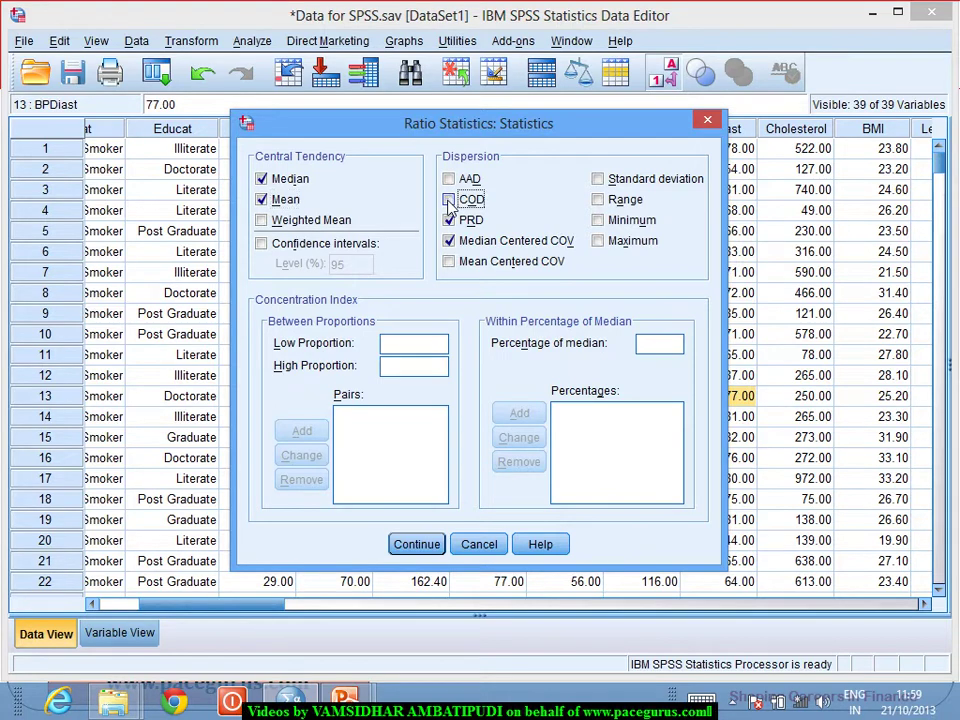
left_click(449, 200)
left_click(449, 200)
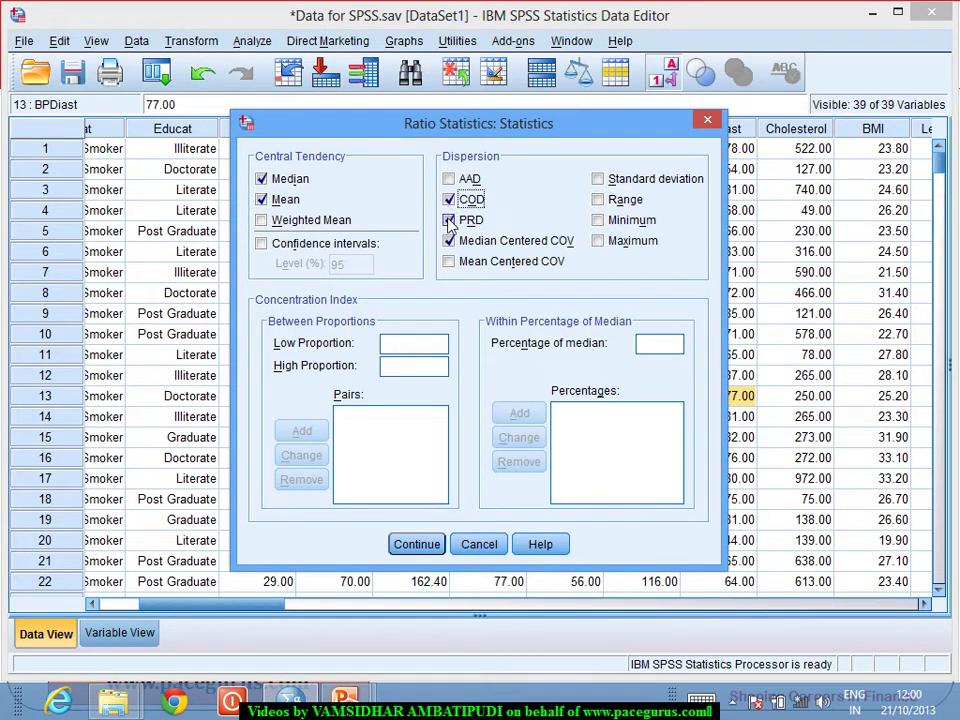
left_click(449, 220)
left_click(449, 241)
left_click(449, 241)
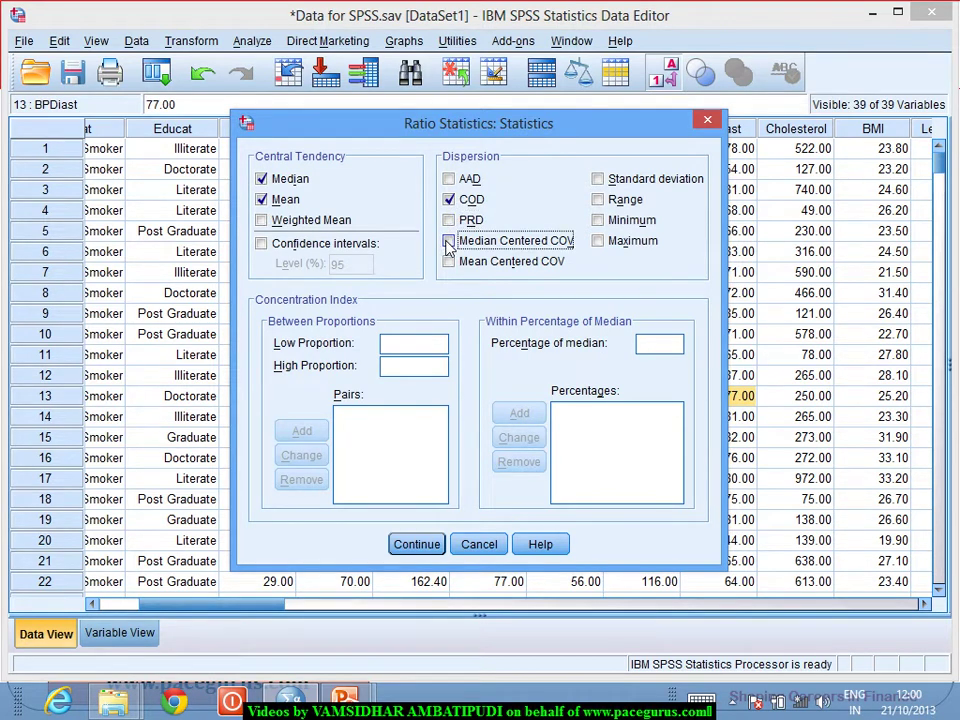
left_click(598, 179)
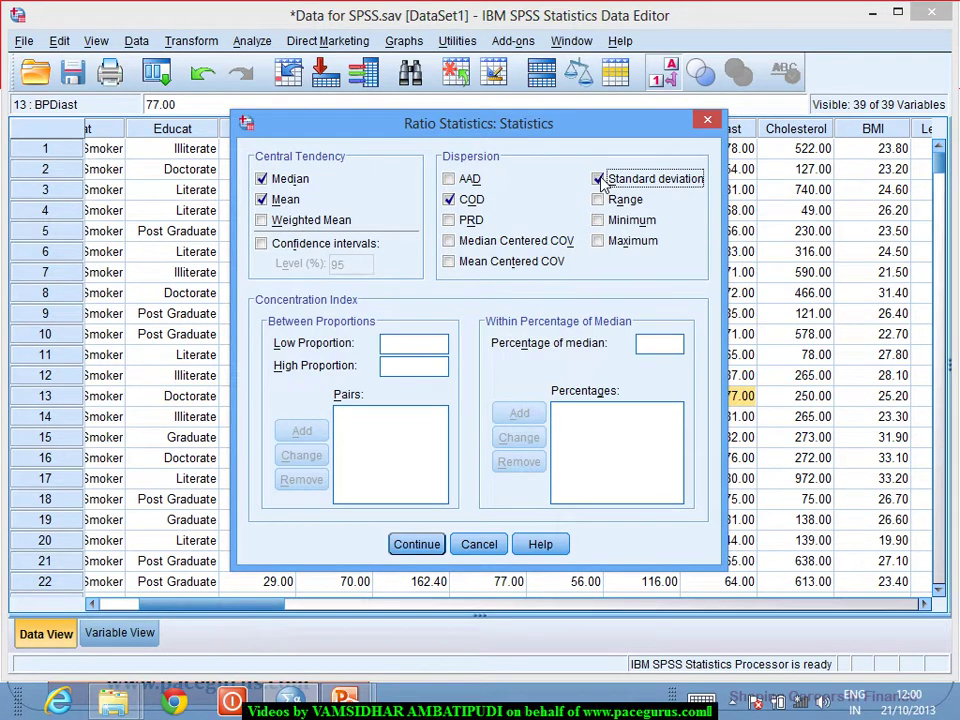
left_click(406, 349)
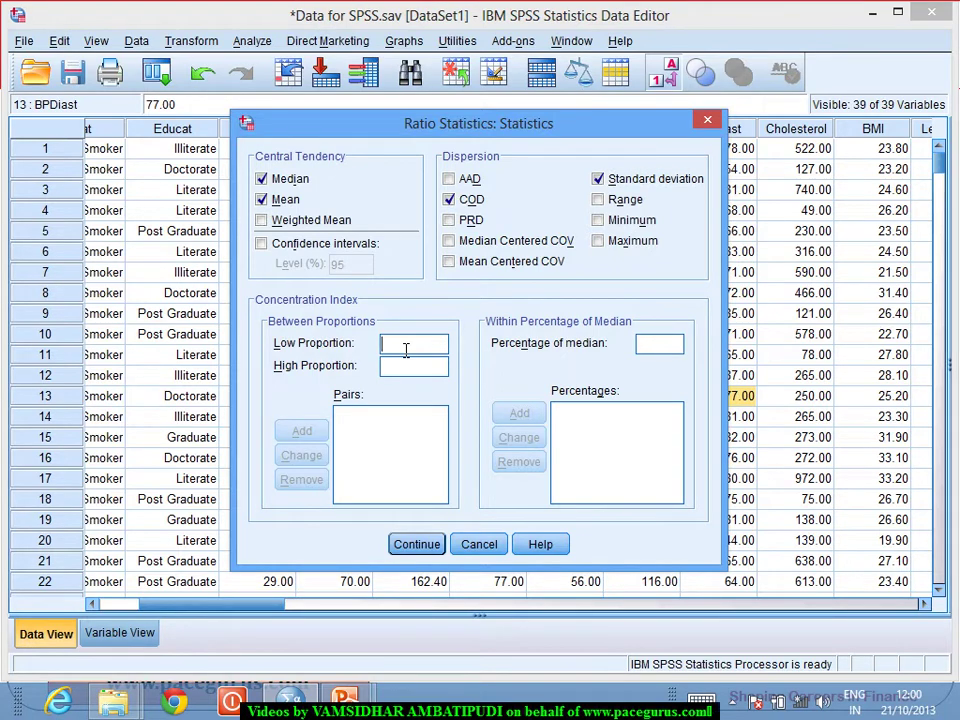
type("0.")
key("BackSpace")
key("BackSpace")
Step: Add a concentration index within 20 percent of the median and run the ratio analysis
left_click(659, 347)
type("20")
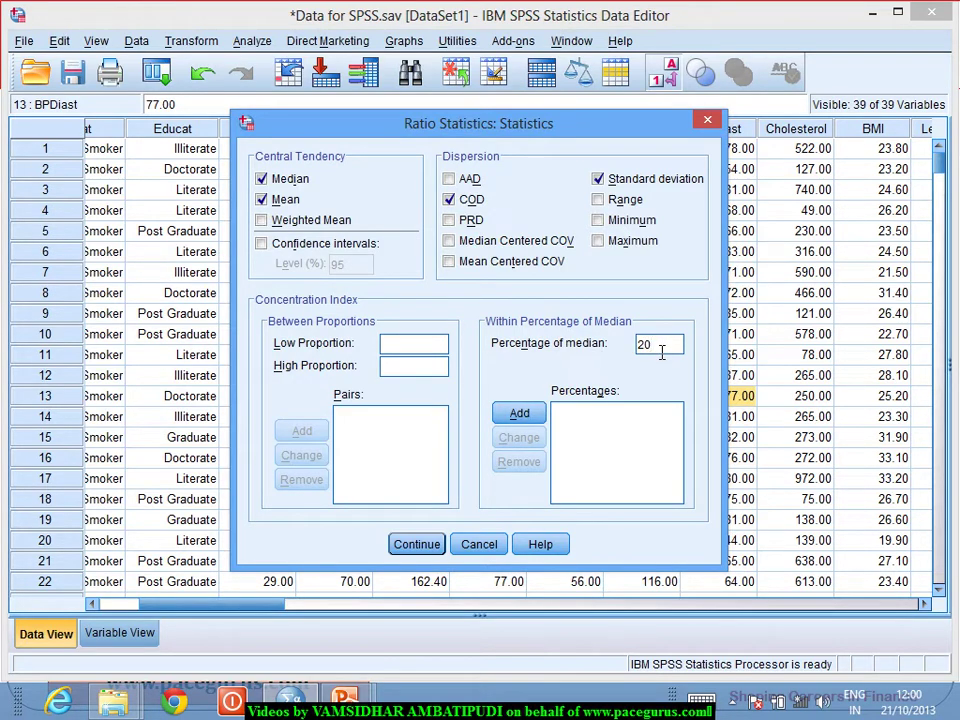
left_click(520, 416)
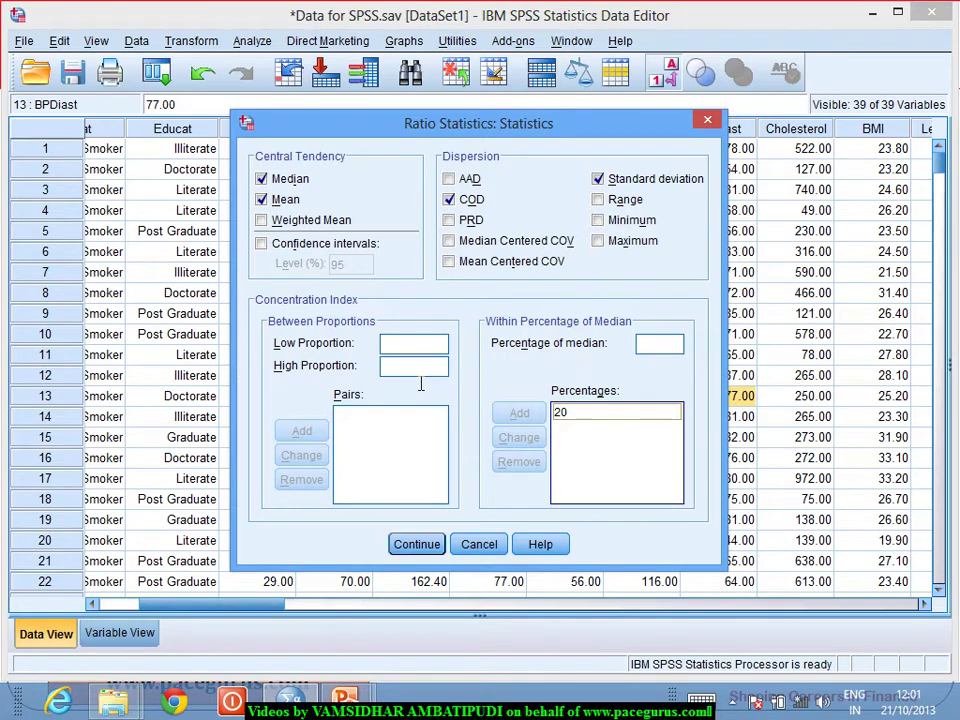
left_click(415, 546)
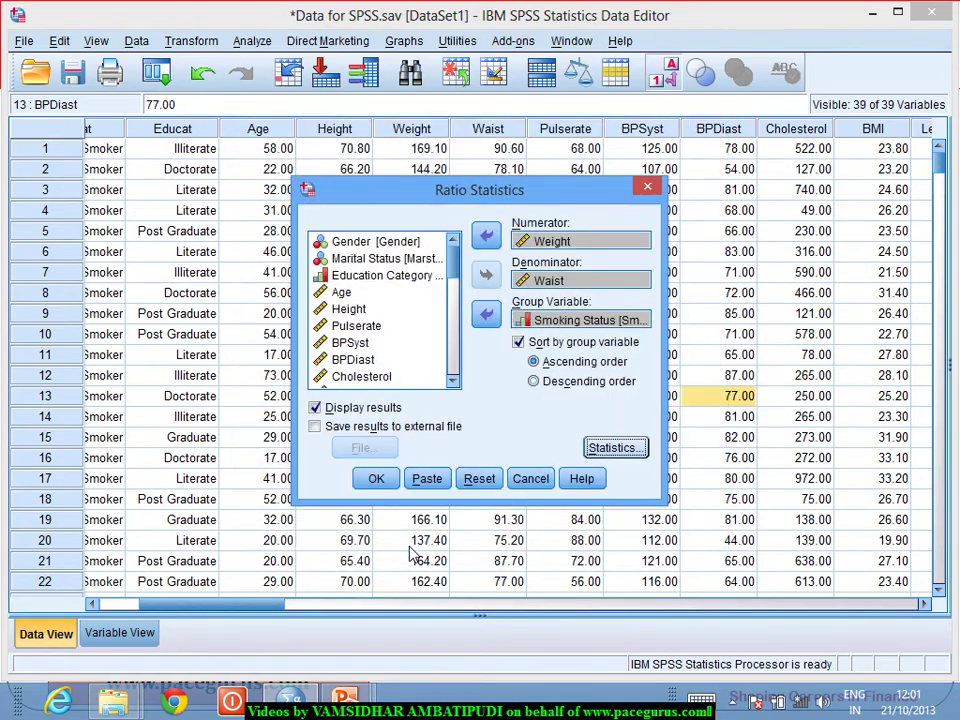
left_click(375, 480)
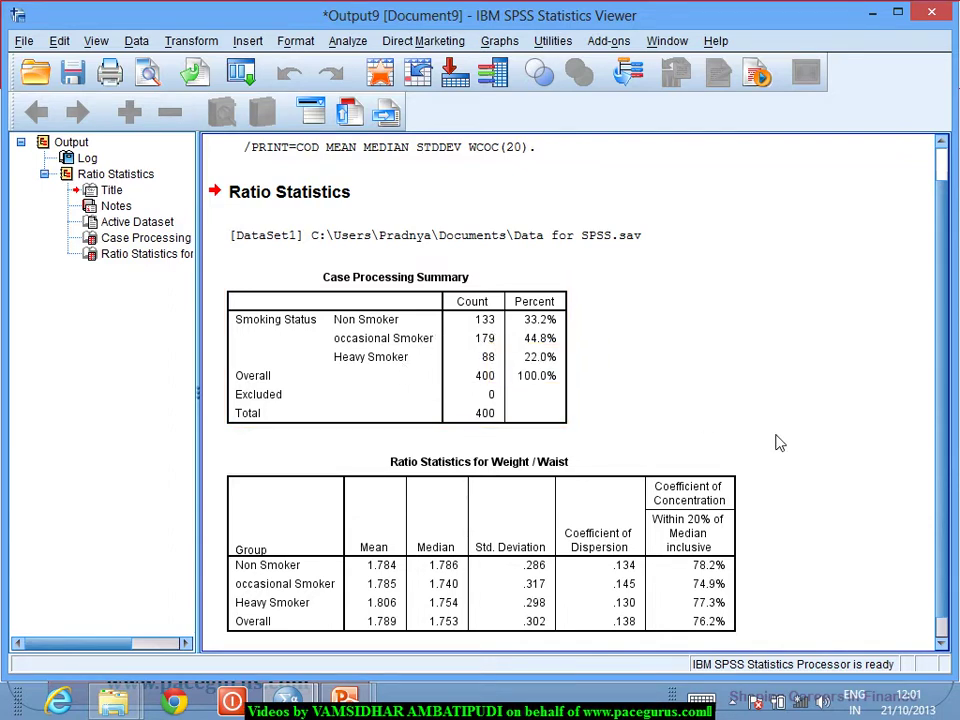
Step: Examine the Weight / Waist ratio statistics by smoking status, and switch to the Introduction slide in PowerPoint
left_click(943, 637)
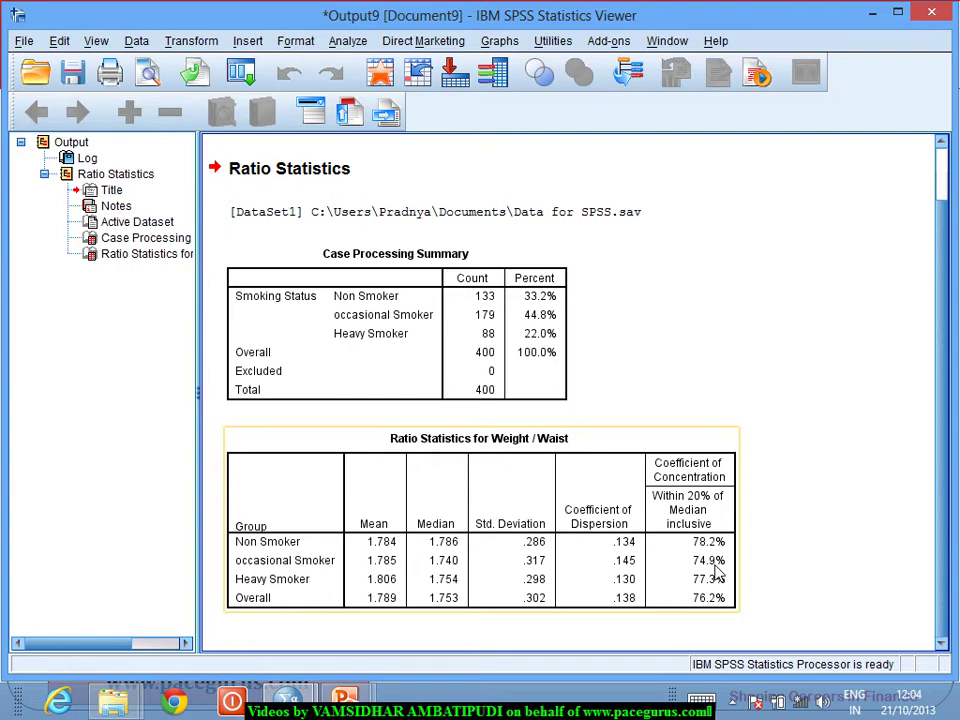
key("alt+Tab")
key("alt+Tab")
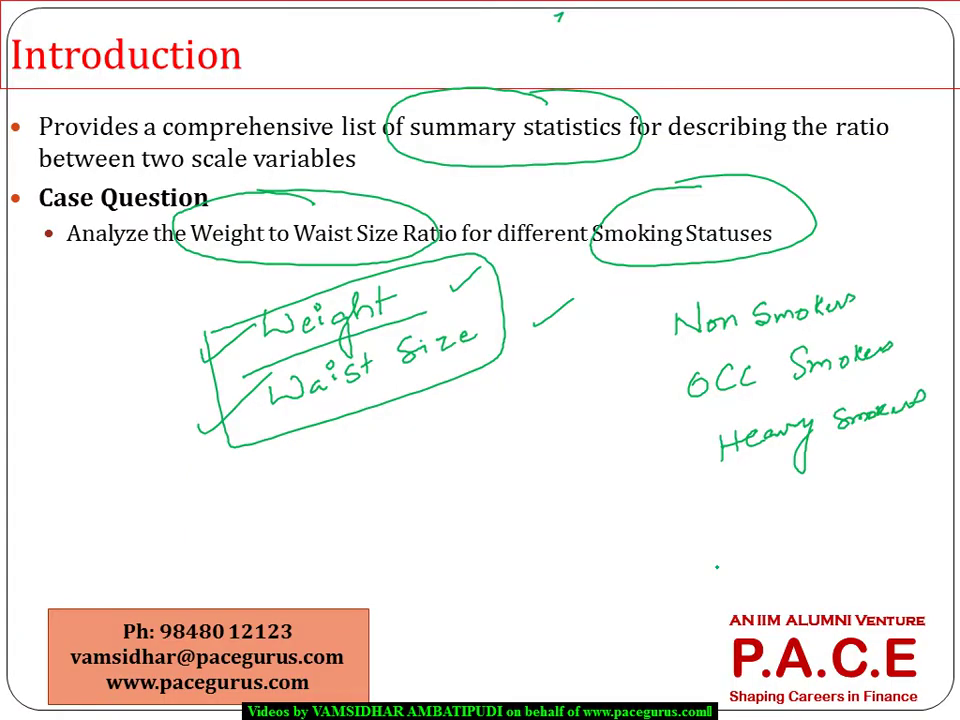